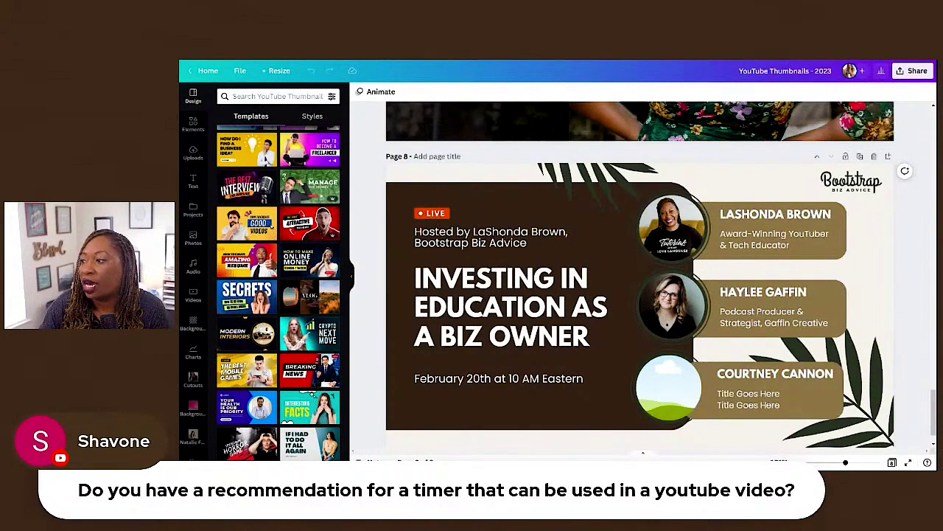
Start a new blank Presentation design by searching the design types for 'presentation'
left_click(239, 70)
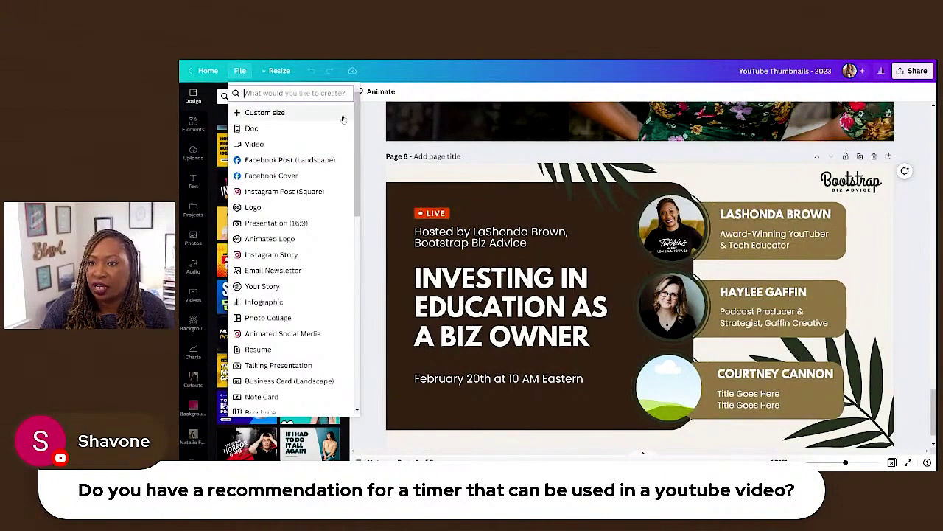
type("presertation")
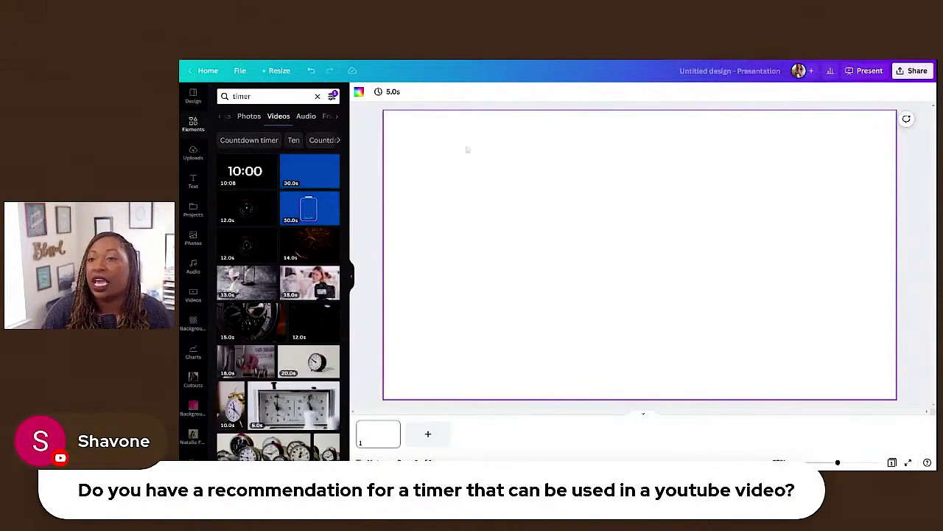
Filter the 'timer' video results by Price to include Pro clips alongside Free ones
left_click(239, 95)
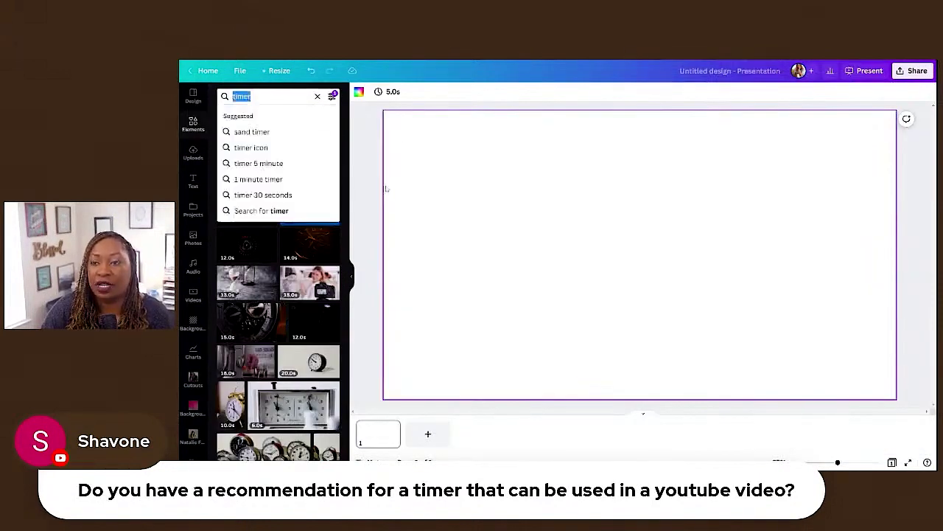
left_click(377, 182)
left_click(333, 97)
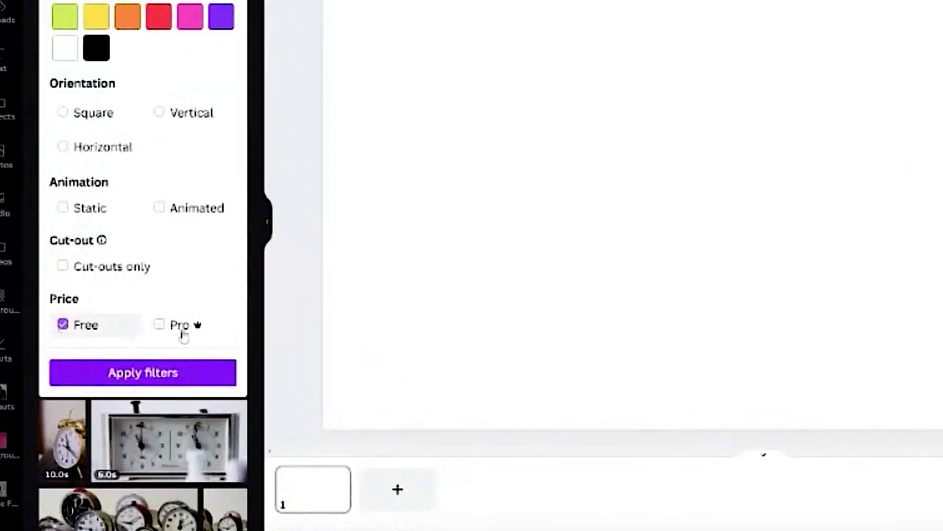
left_click(168, 331)
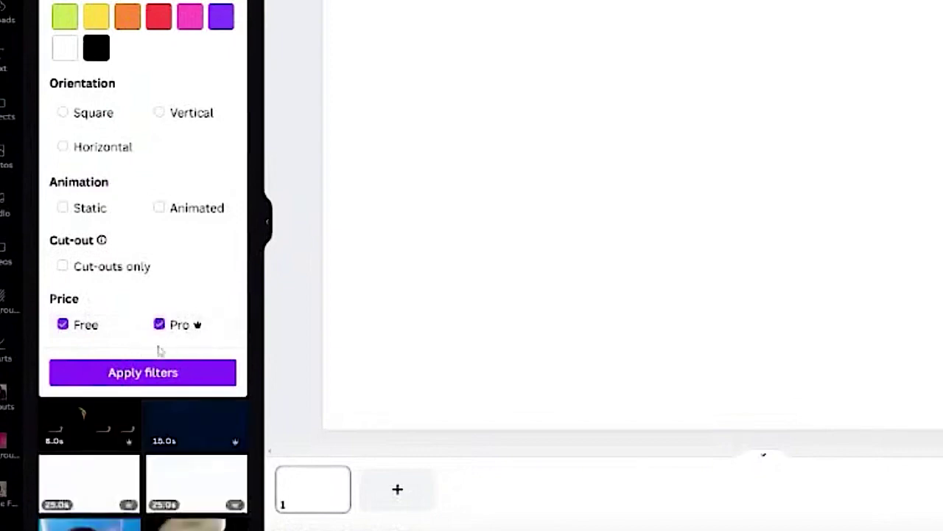
left_click(148, 378)
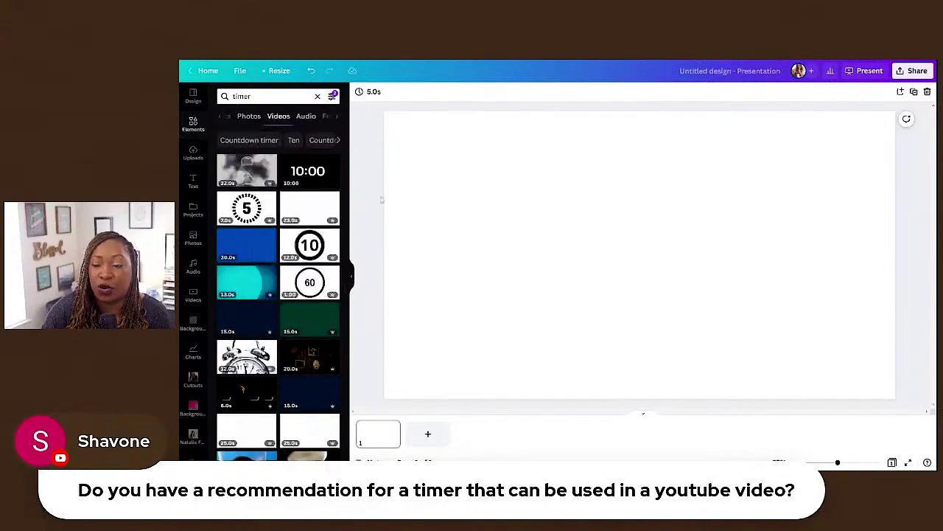
Replace the 4 DAYS timer with the 10:00 countdown video, enlarged to fill the page
left_click(299, 212)
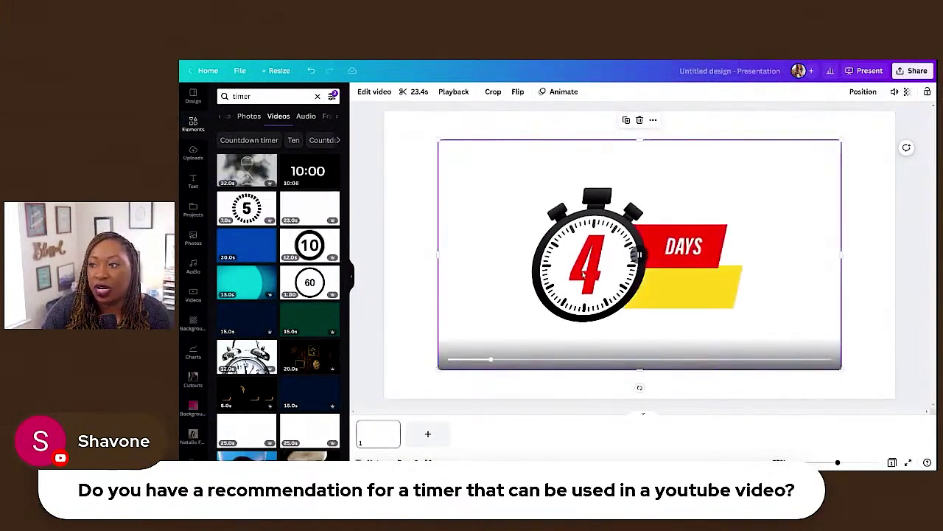
key("Delete")
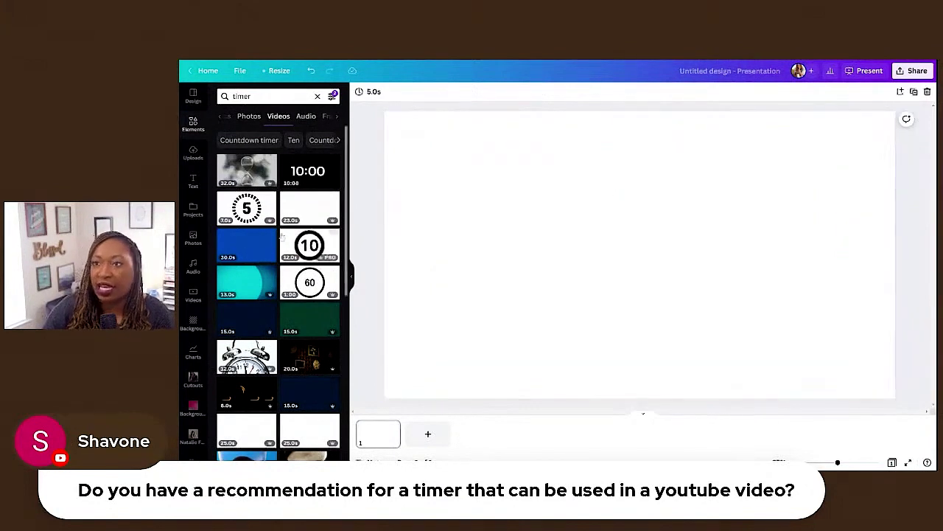
left_click(307, 170)
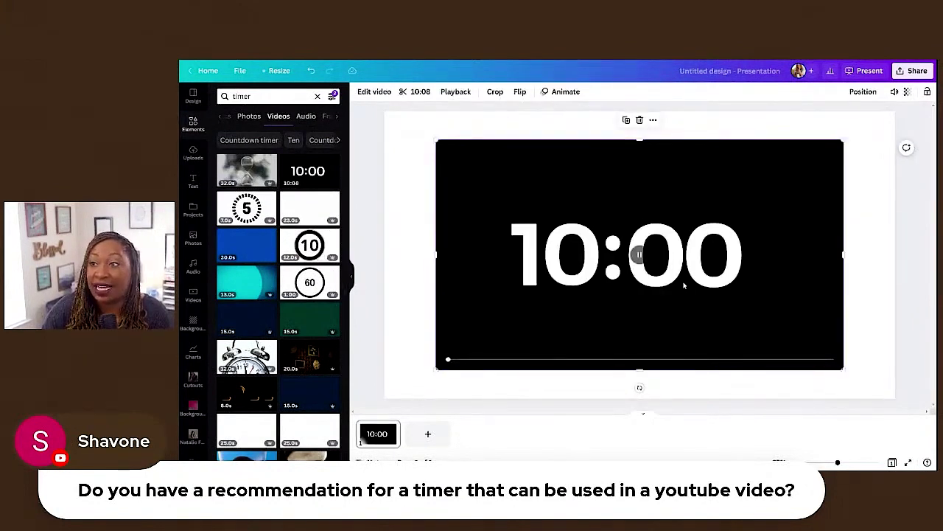
left_click_drag(658, 316, 607, 285)
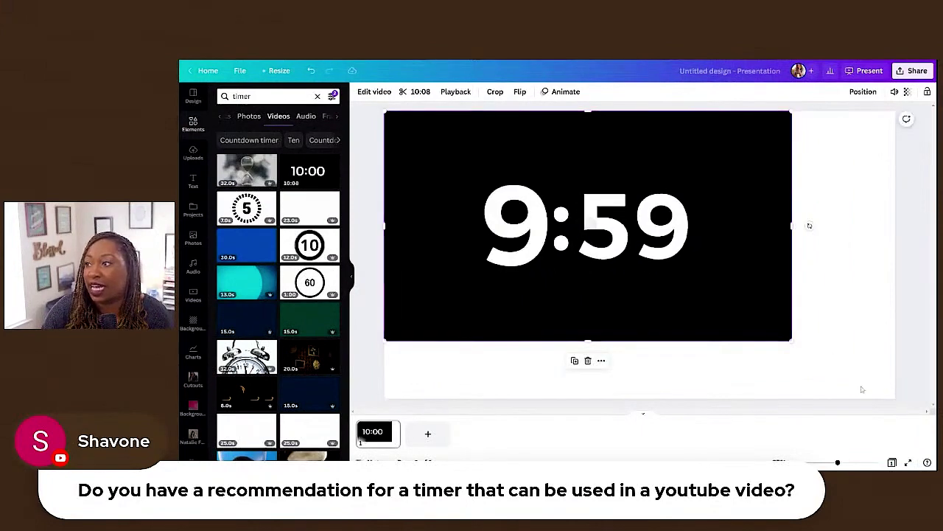
left_click_drag(793, 342, 894, 398)
key("Escape")
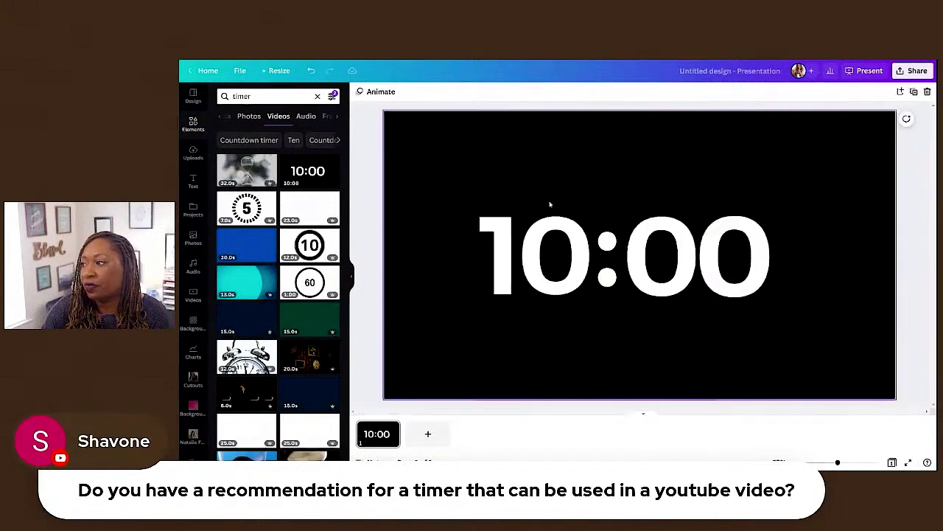
Trim the countdown video to start at 0:15, leaving a 17.9-second clip
left_click(637, 253)
left_click(283, 63)
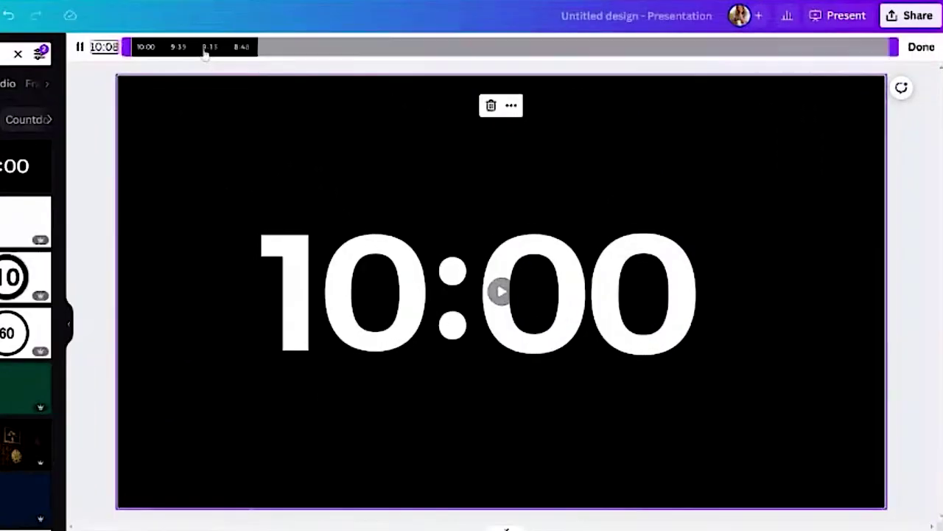
left_click_drag(130, 47, 863, 111)
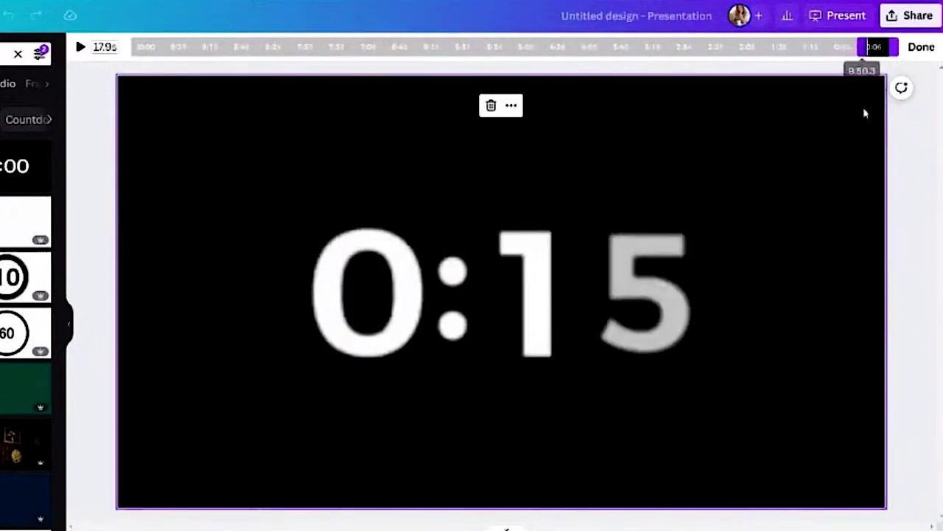
left_click(919, 50)
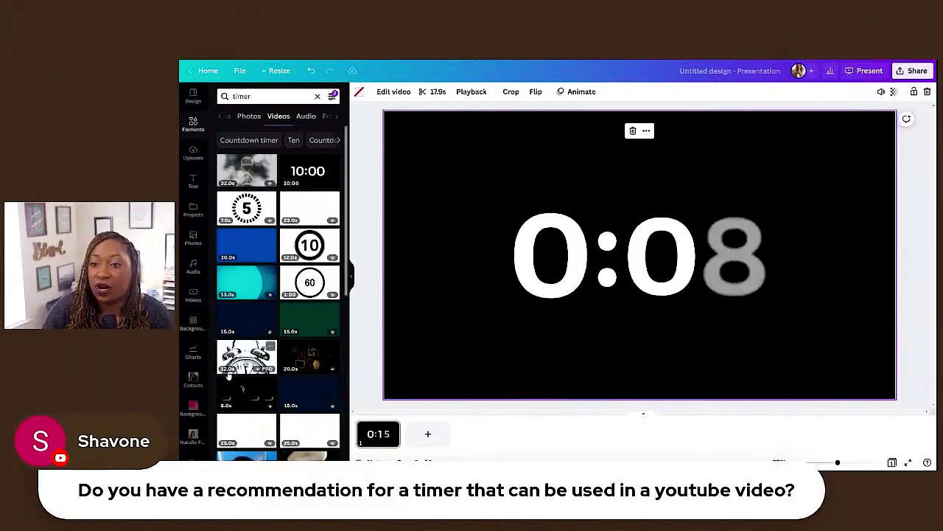
Add the Bootstrap Biz Advice logo from Logos, shrink it and place it at the top centre
left_click(193, 426)
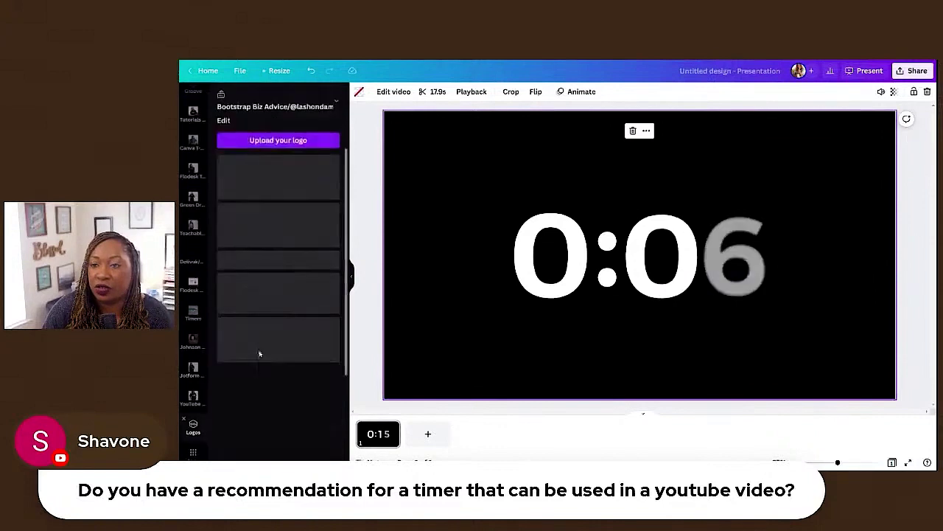
scroll(266, 354, "down", 2)
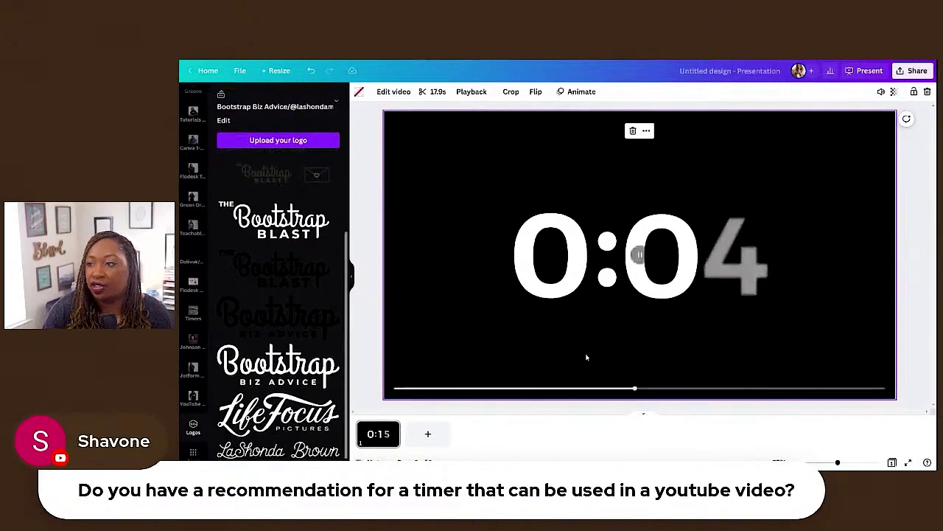
left_click(292, 376)
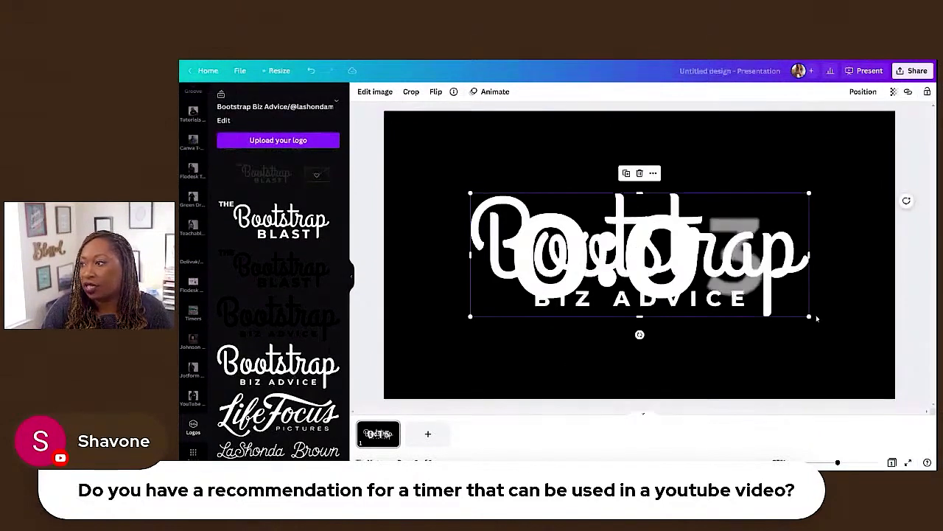
left_click(721, 274)
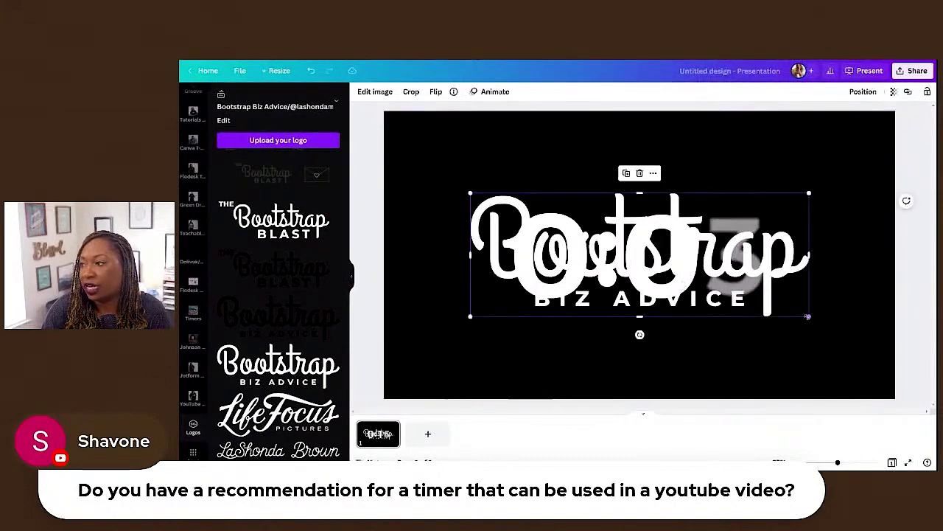
left_click_drag(809, 316, 590, 234)
left_click_drag(557, 193, 671, 142)
left_click(888, 164)
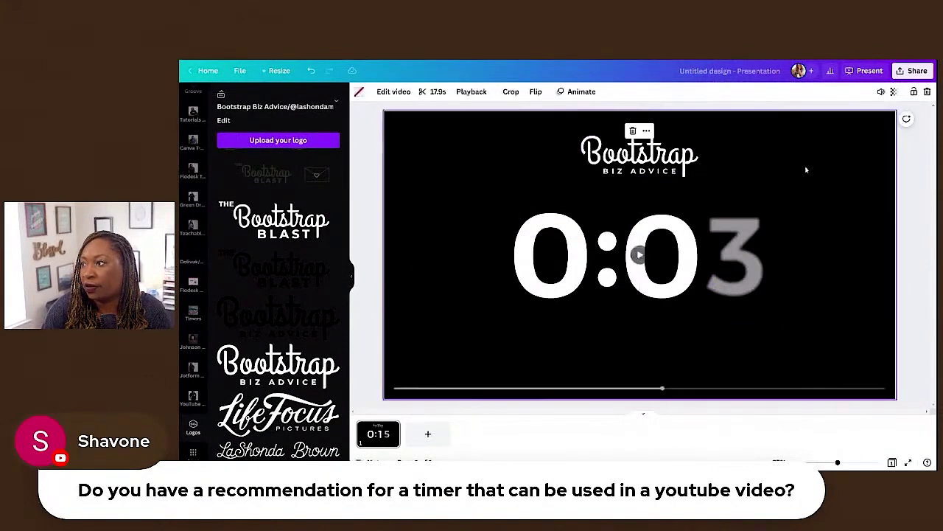
left_click(912, 71)
Set the download file type to MP4 Video
left_click(811, 269)
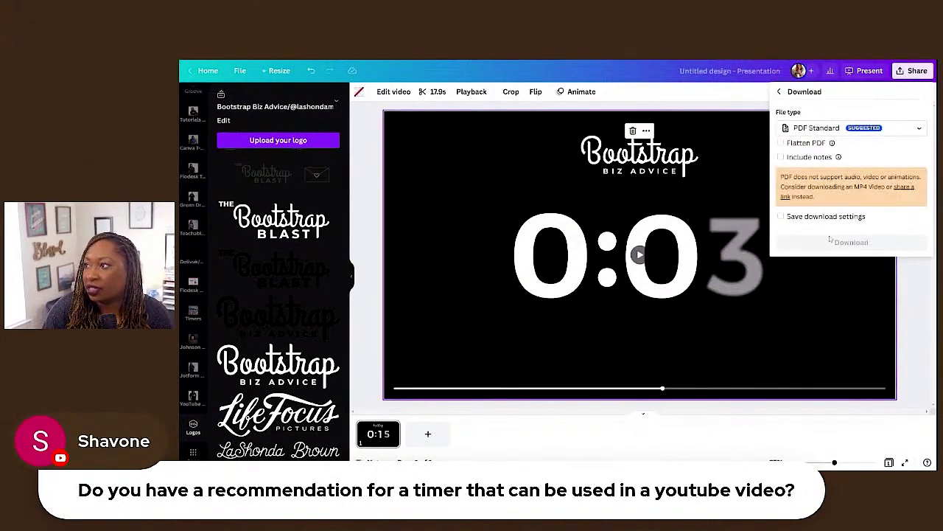
left_click(819, 129)
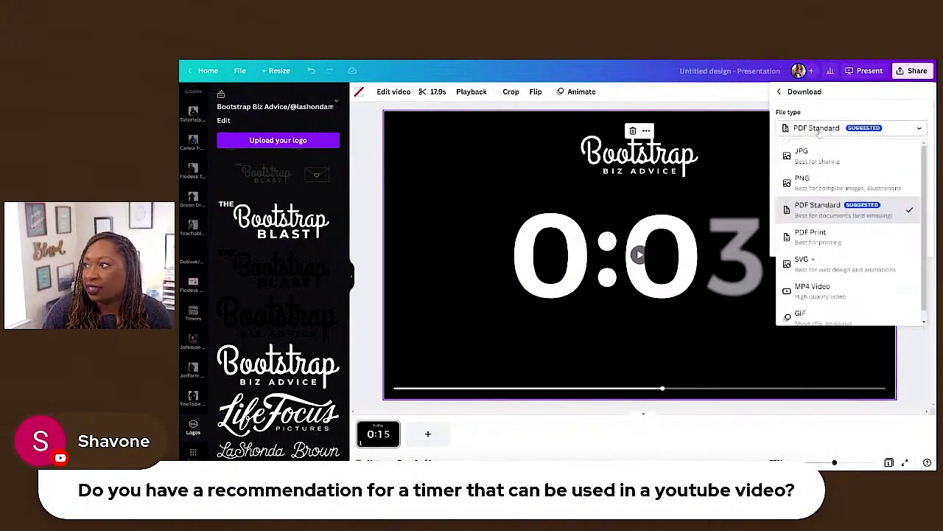
left_click(814, 291)
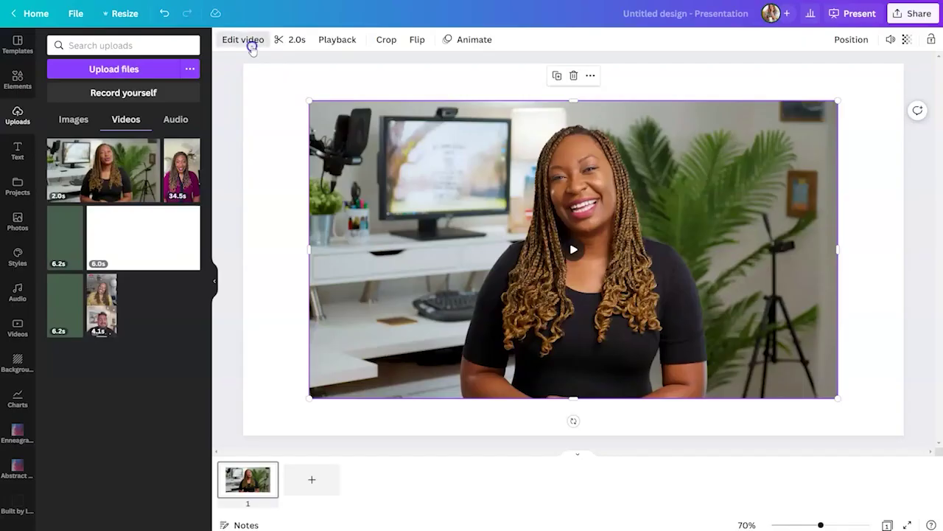
Remove the presenter video's background and add a fireworks clip layered behind her
left_click(248, 42)
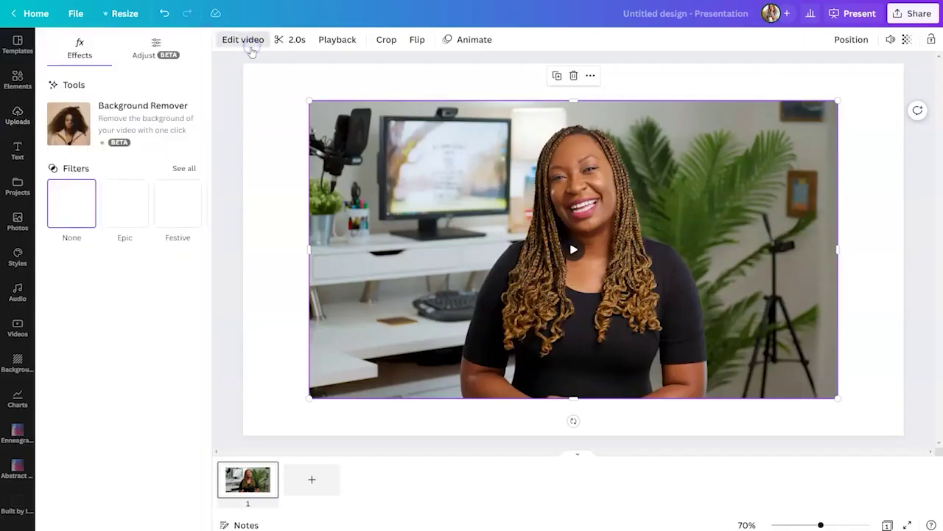
left_click(177, 118)
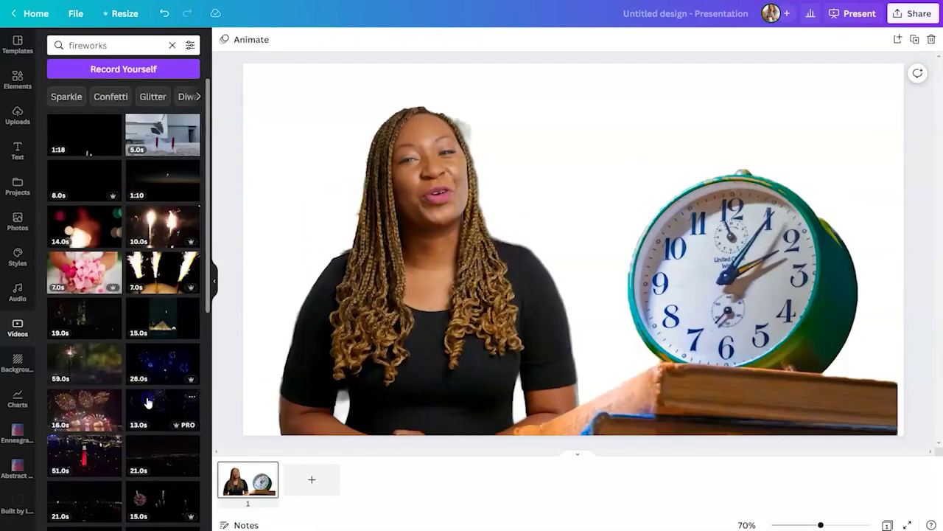
left_click(147, 400)
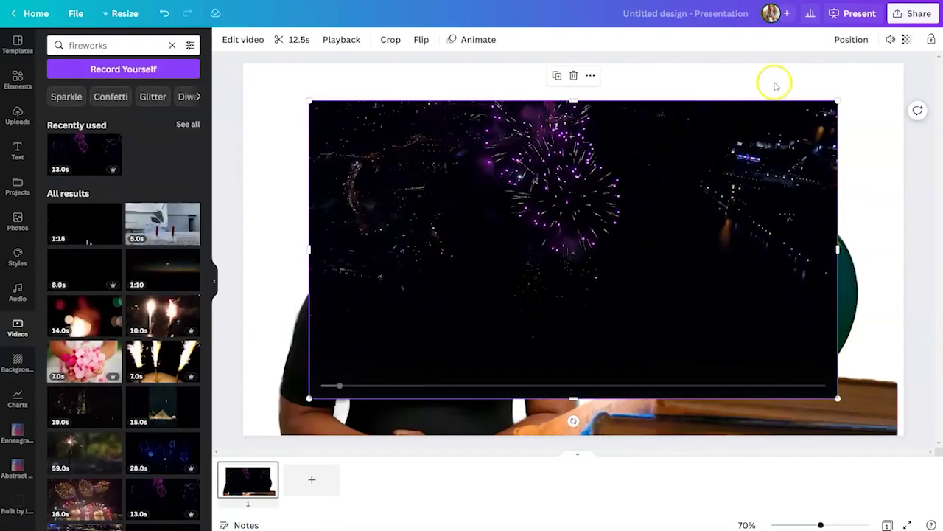
left_click(851, 39)
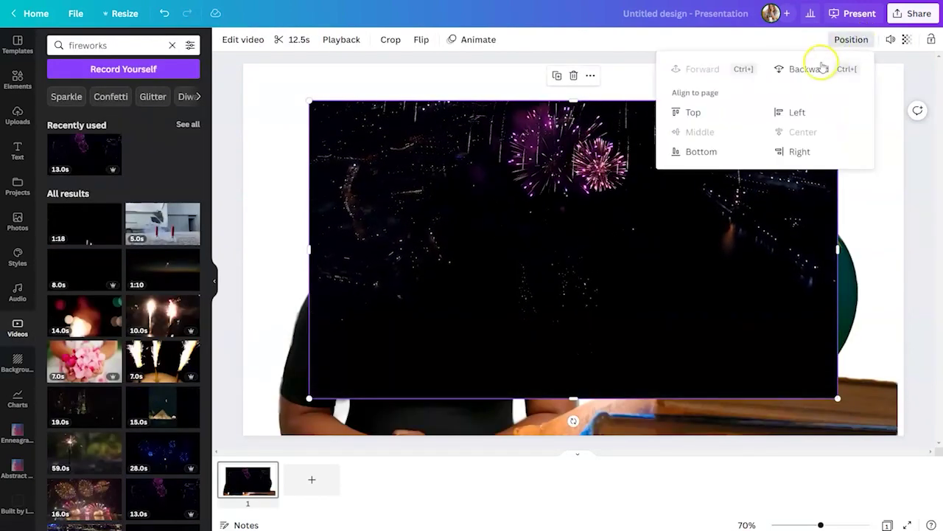
left_click(809, 68)
Stretch the fireworks clip to the page's left, bottom and right edges
left_click_drag(309, 249, 235, 249)
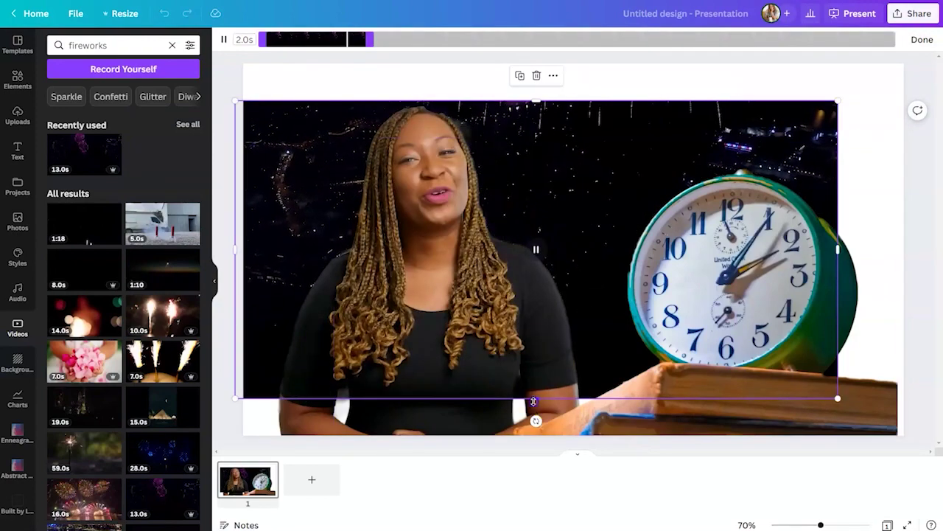
left_click_drag(534, 402, 533, 448)
left_click_drag(838, 273, 914, 285)
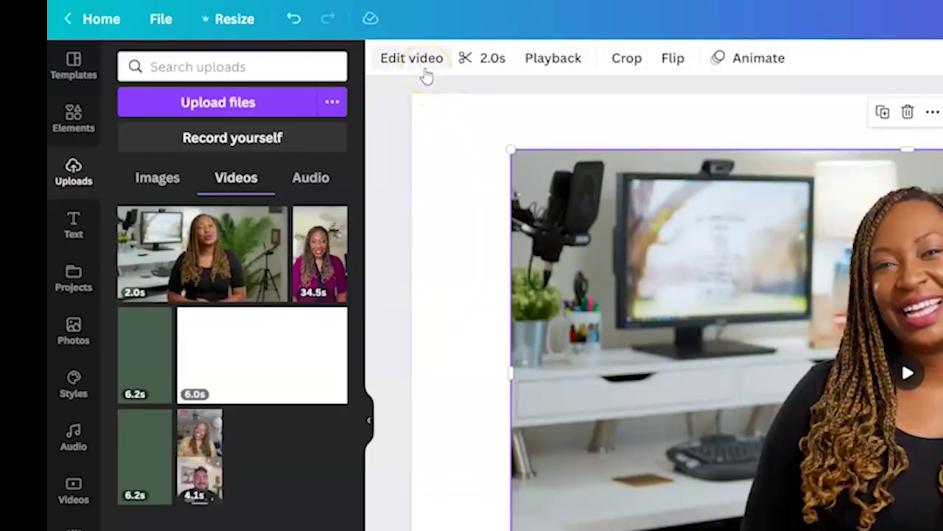
left_click(420, 60)
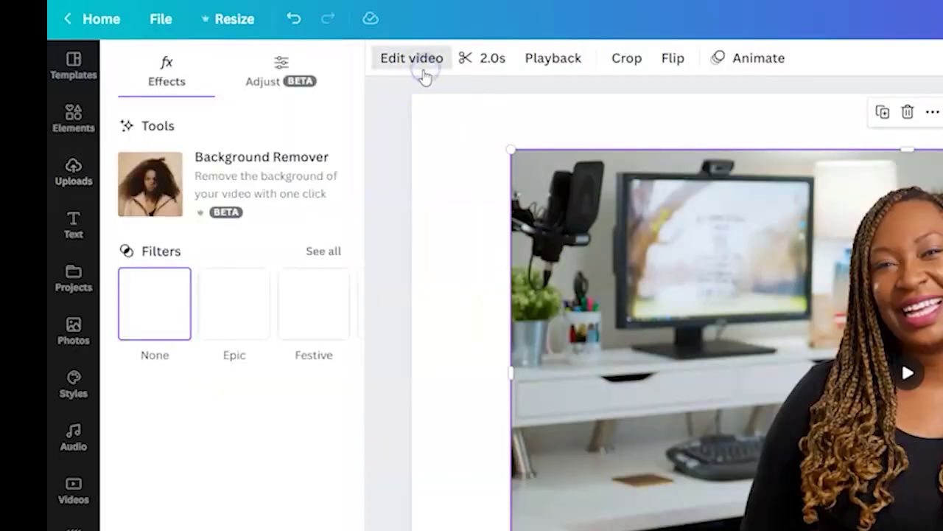